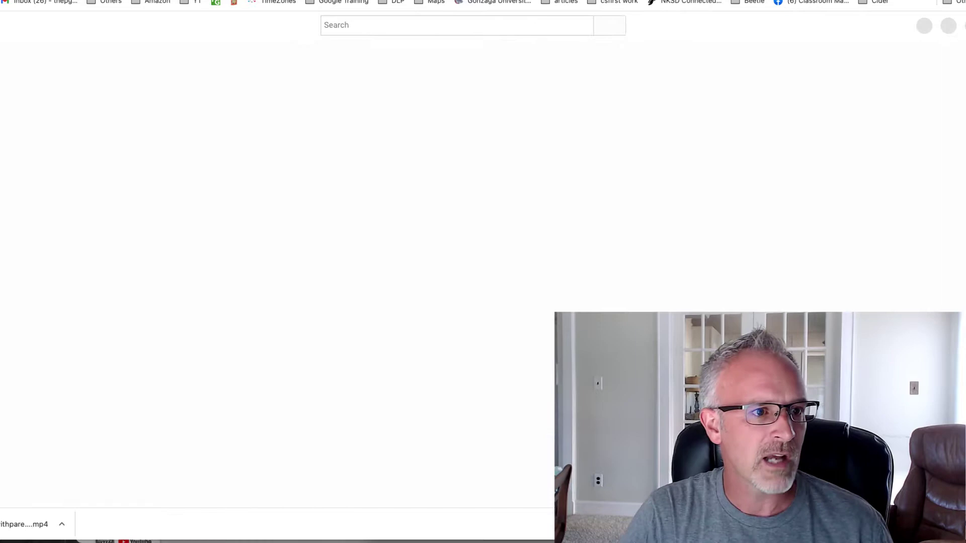
Open and pause the Trim A Video Within A Google Slides Presentation video, then copy its share link
{"action": "scroll", "coordinate": [435, 286], "scroll_direction": "down", "scroll_amount": 10}
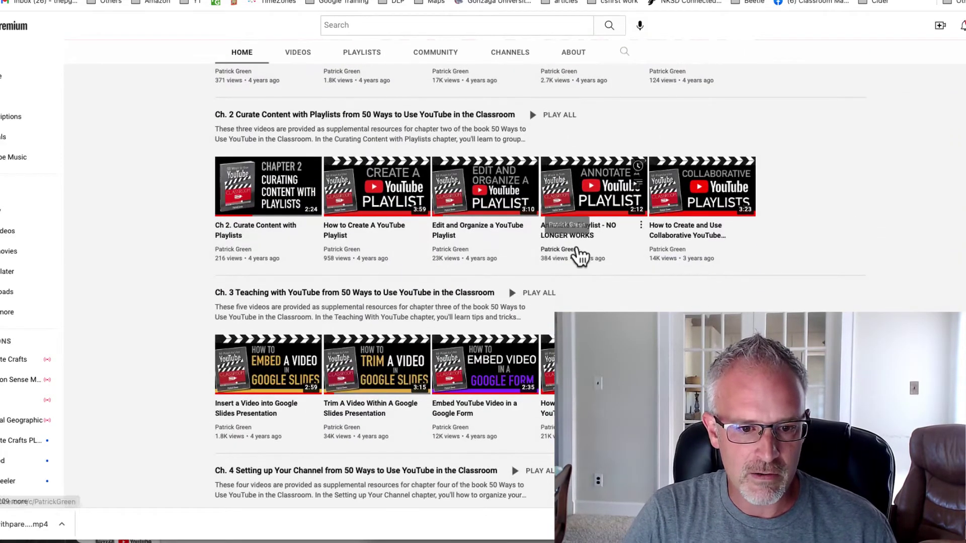
{"action": "left_click", "coordinate": [381, 372]}
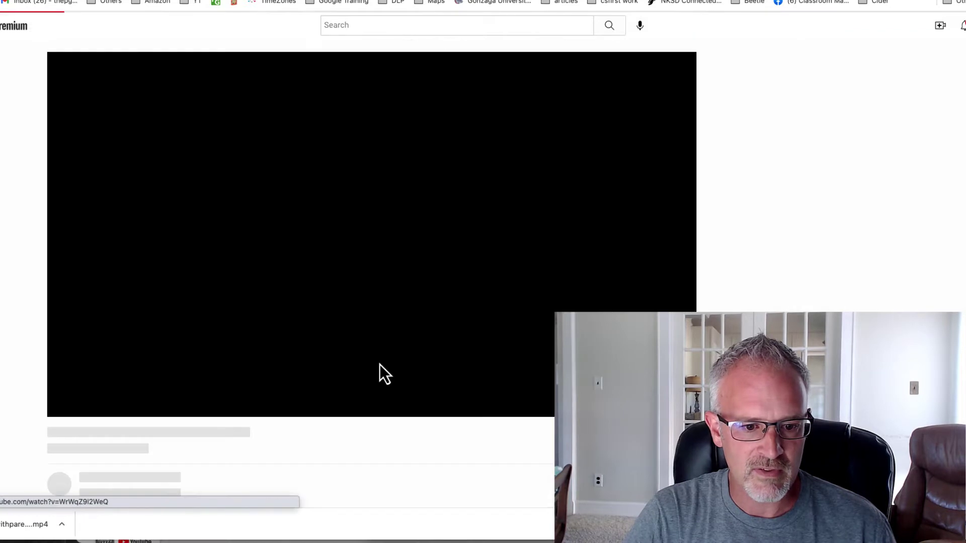
{"action": "left_click", "coordinate": [65, 405]}
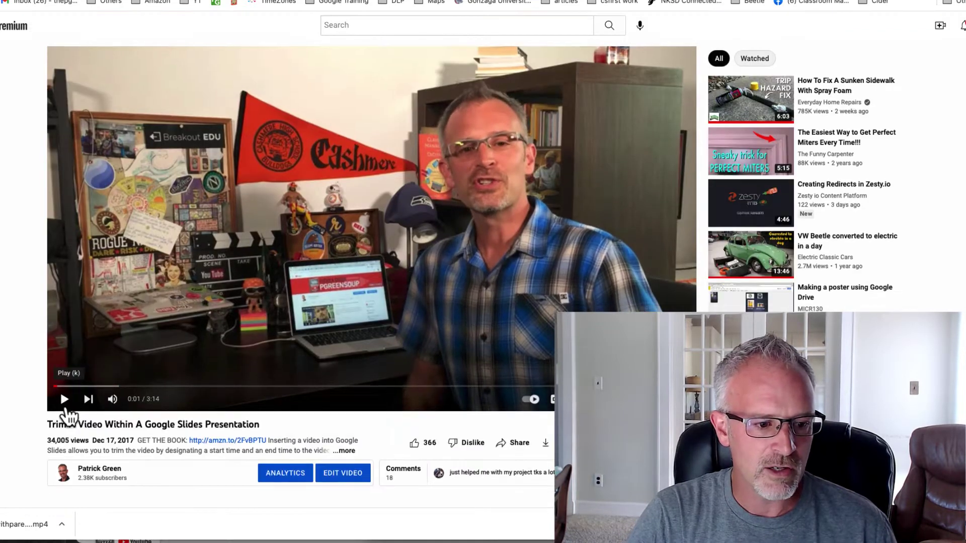
{"action": "scroll", "coordinate": [67, 416], "scroll_direction": "down", "scroll_amount": 1}
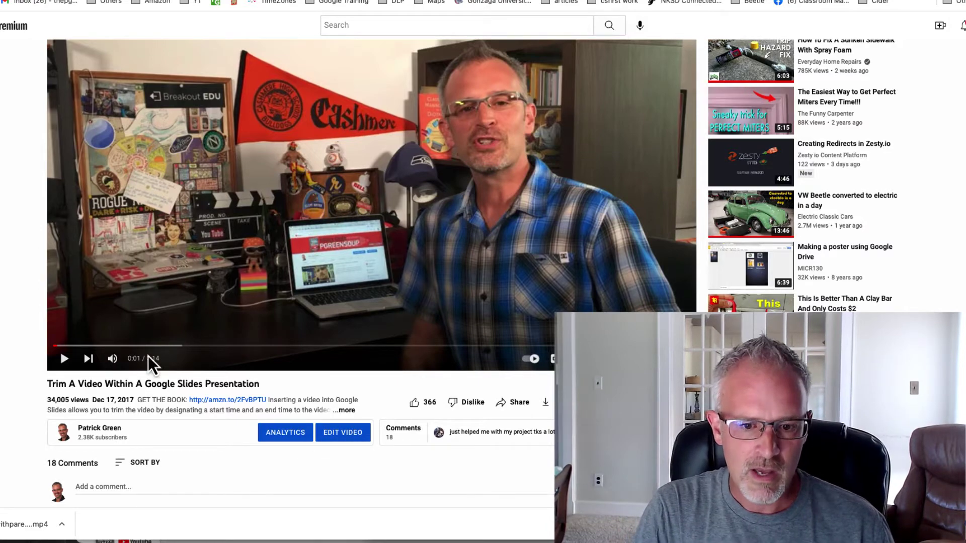
{"action": "scroll", "coordinate": [428, 383], "scroll_direction": "down", "scroll_amount": 1}
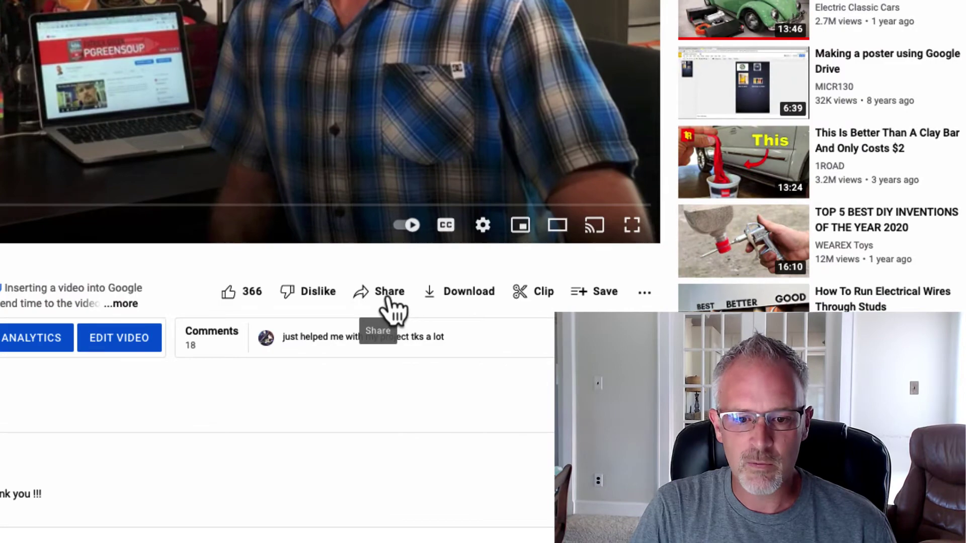
{"action": "left_click", "coordinate": [389, 292]}
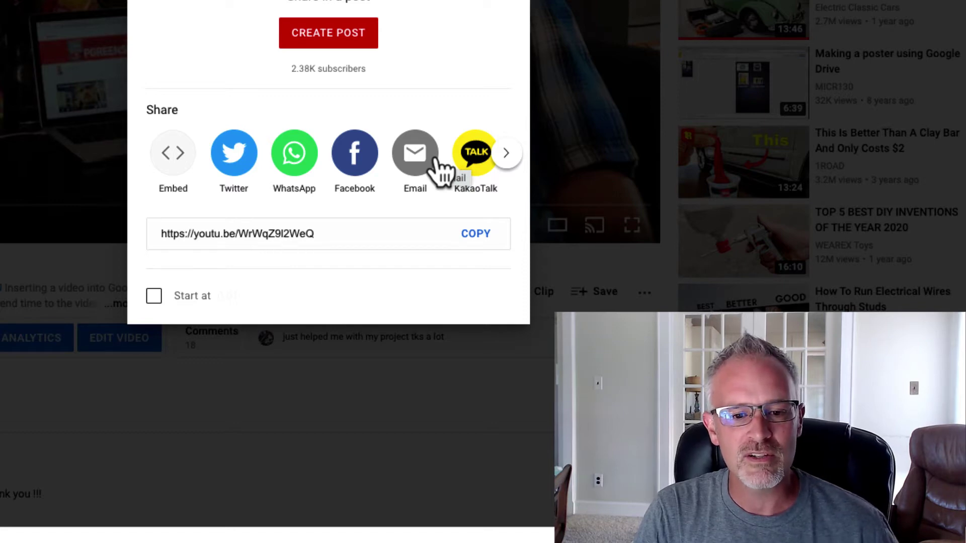
{"action": "left_click", "coordinate": [475, 241]}
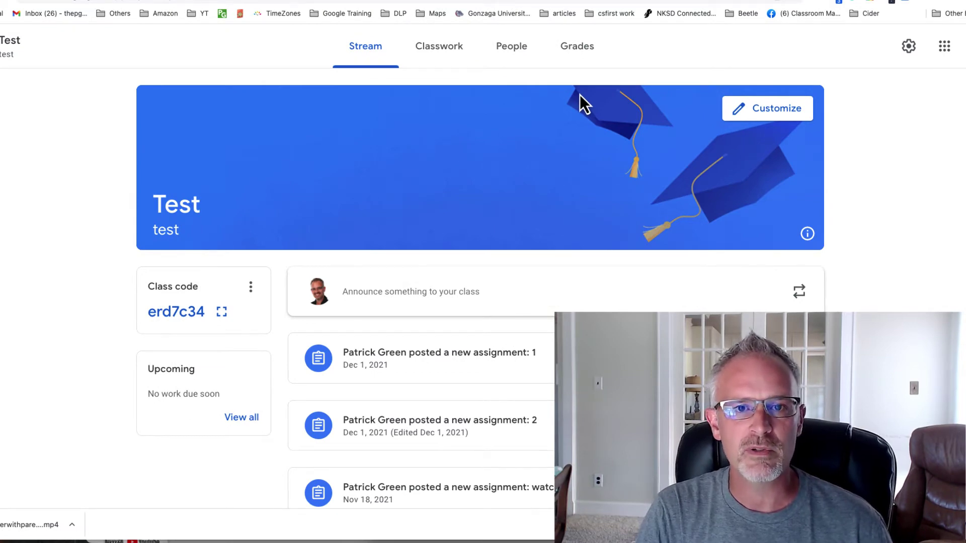
Draft an announcement with placeholder text and search the YouTube attach dialog with the pasted Trim A Video link
{"action": "left_click", "coordinate": [376, 294]}
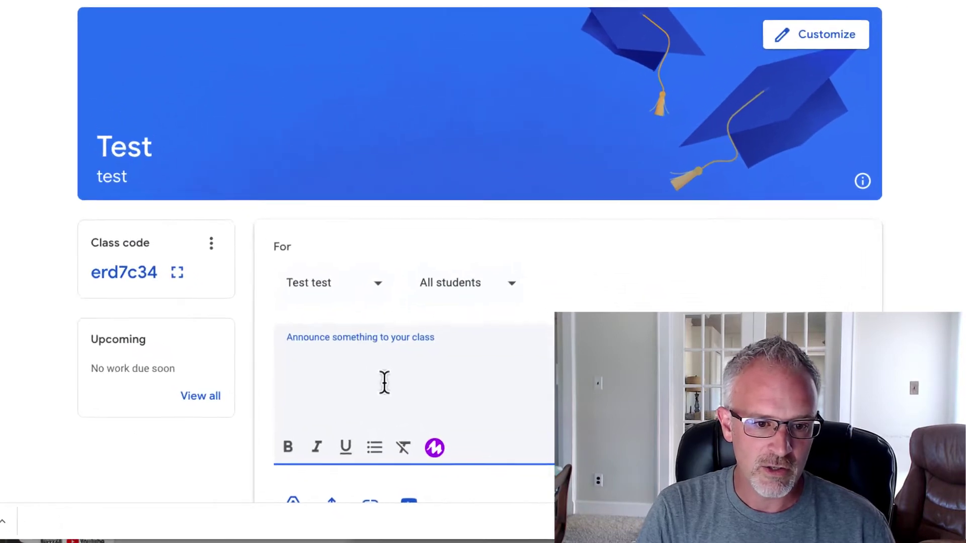
{"action": "scroll", "coordinate": [313, 345], "scroll_direction": "down", "scroll_amount": 2}
{"action": "type", "text": "kaj d;lkfjlk;asdjfl;kasj dflk;jas dl;kfjasl;dkfj"}
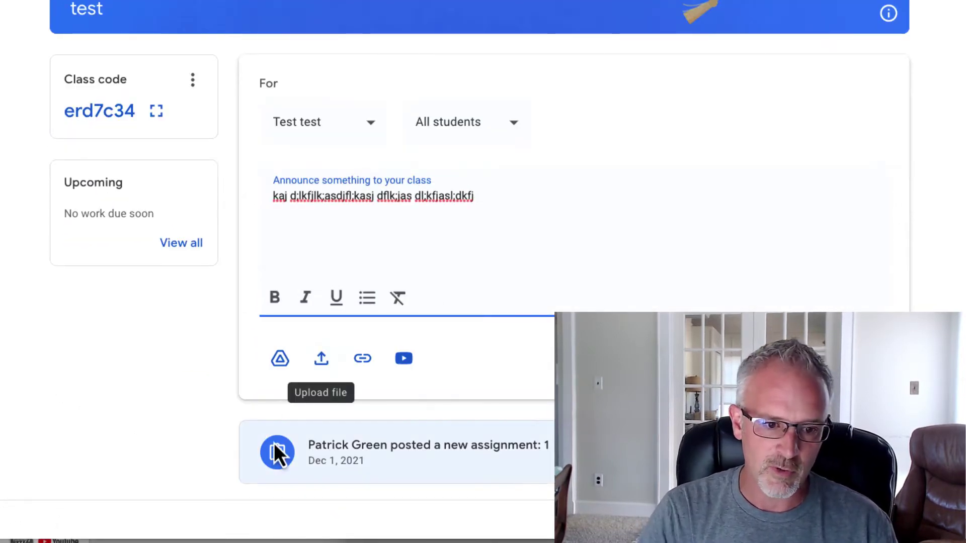
{"action": "left_click", "coordinate": [406, 366]}
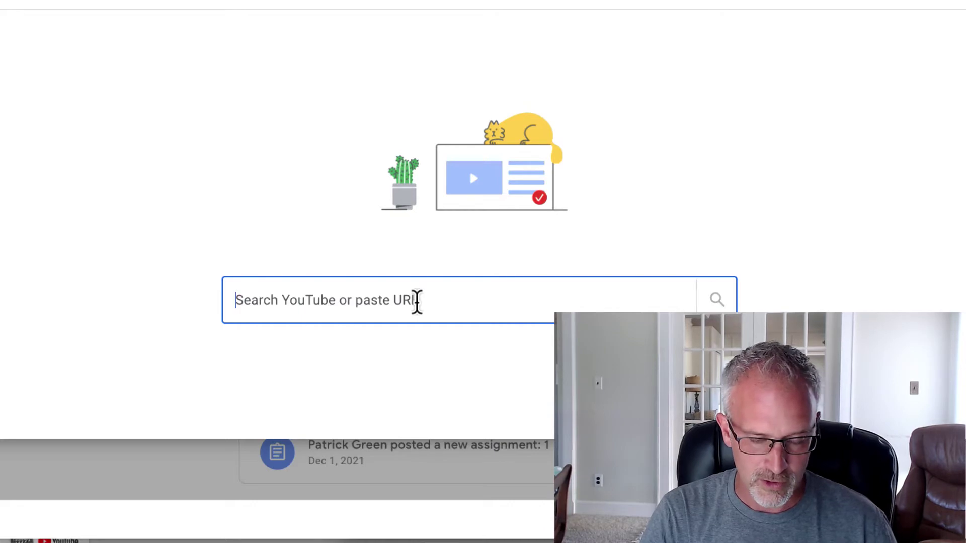
{"action": "key", "text": "ctrl+v"}
{"action": "left_click", "coordinate": [716, 300]}
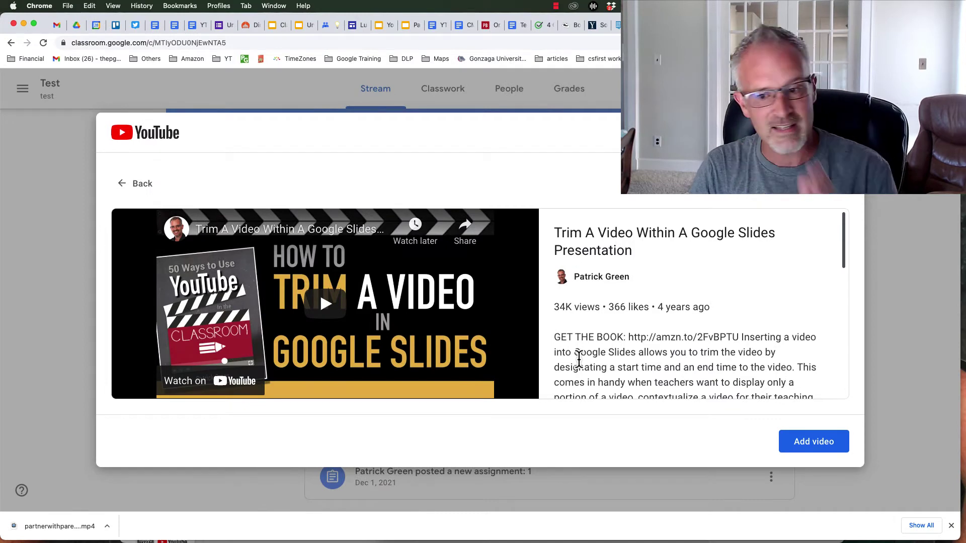
Attach the Trim A Video clip, then search YouTube for 'embed youtube video in slides'
{"action": "left_click", "coordinate": [814, 442]}
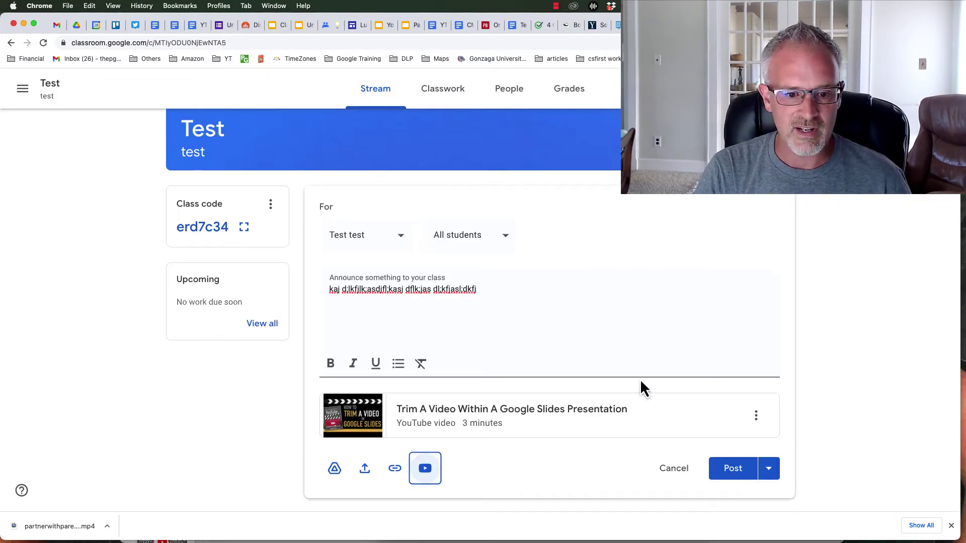
{"action": "scroll", "coordinate": [630, 380], "scroll_direction": "down", "scroll_amount": 2}
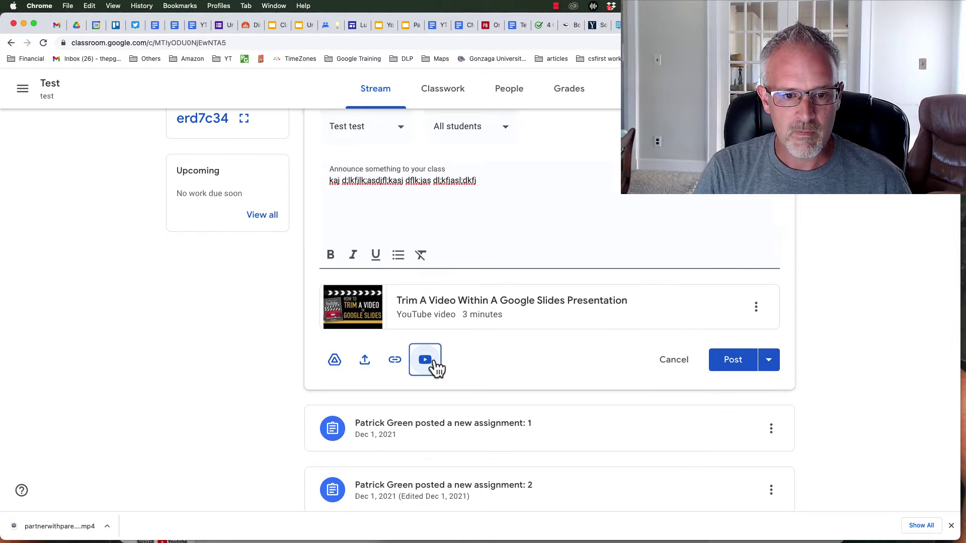
{"action": "left_click", "coordinate": [430, 374]}
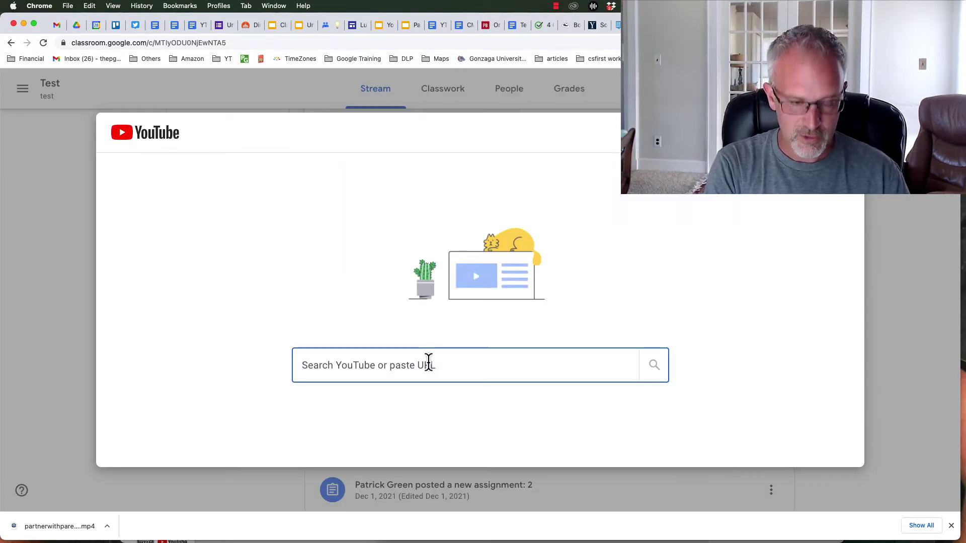
{"action": "type", "text": "embed"}
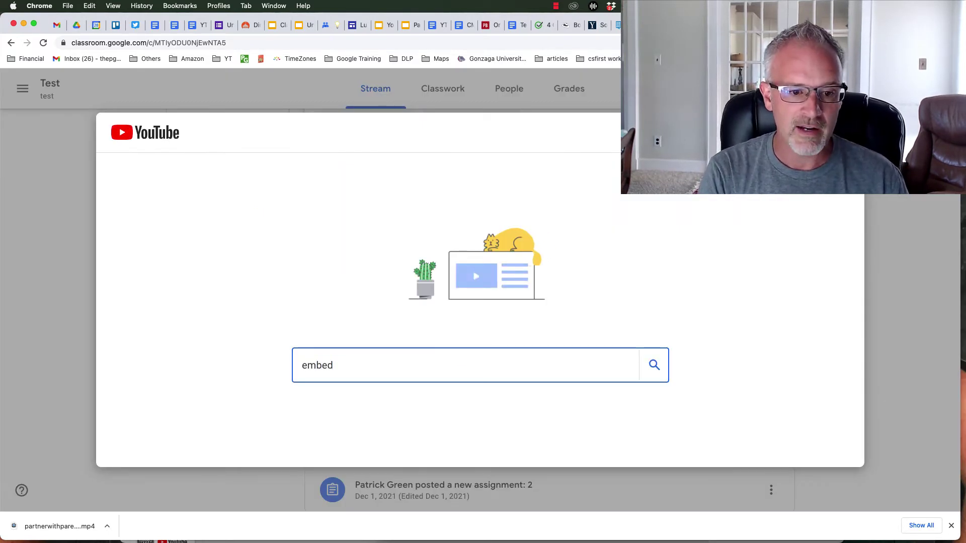
{"action": "type", "text": " youtube v"}
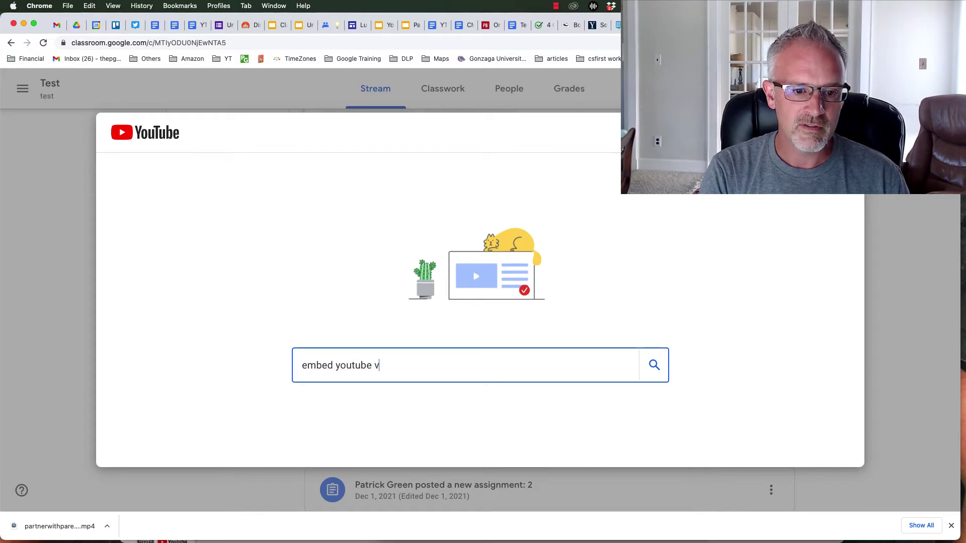
{"action": "type", "text": "ideo in slides"}
{"action": "key", "text": "Return"}
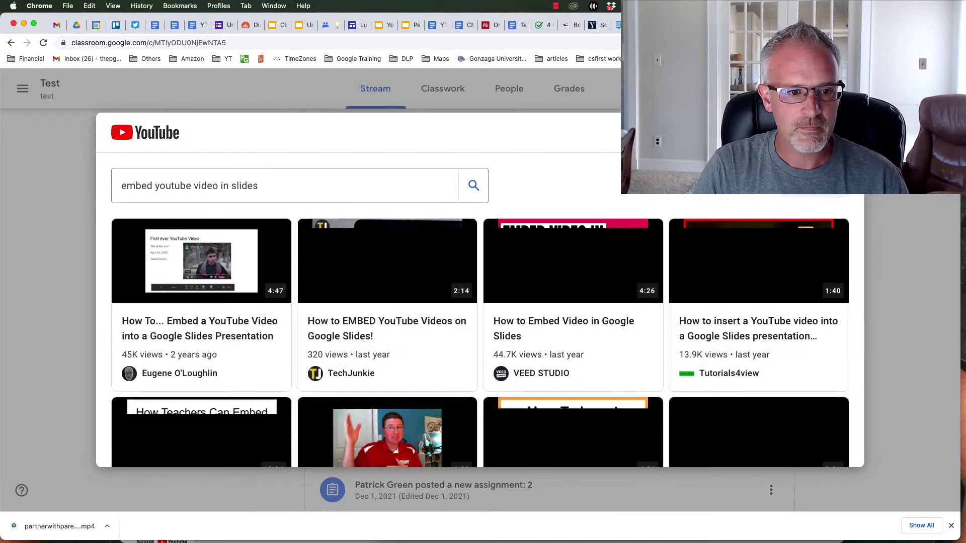
Refine the video search by adding the channel name 'pgre' to the query
{"action": "scroll", "coordinate": [456, 384], "scroll_direction": "down", "scroll_amount": 9}
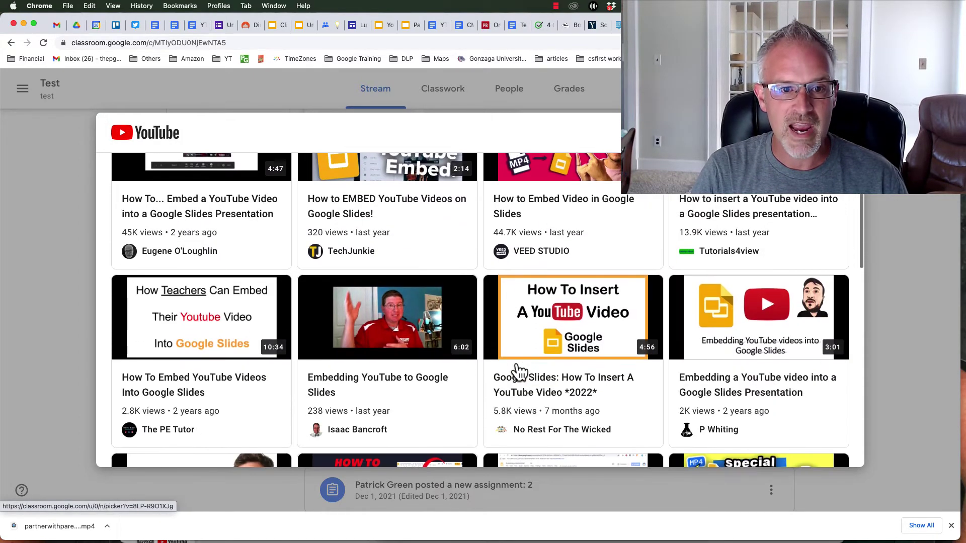
{"action": "scroll", "coordinate": [518, 370], "scroll_direction": "down", "scroll_amount": 9}
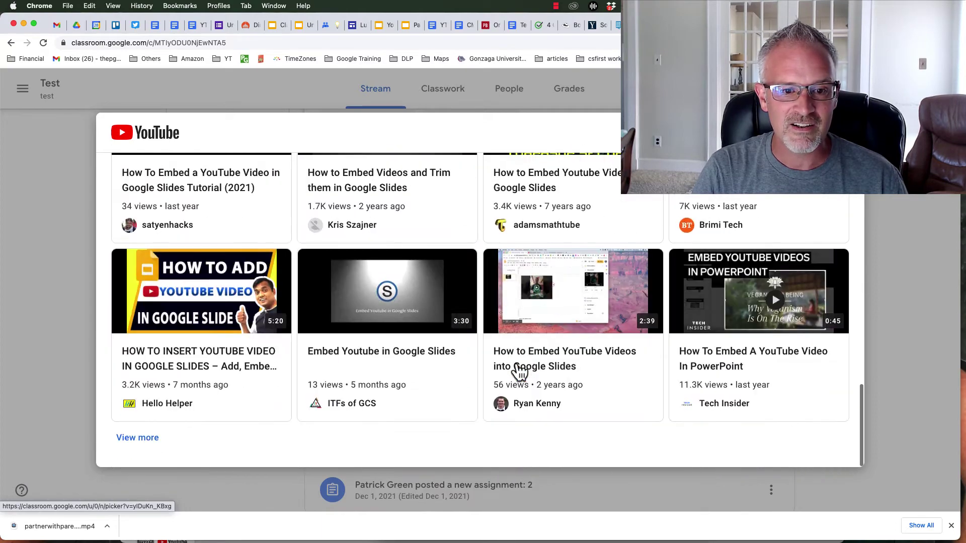
{"action": "scroll", "coordinate": [518, 371], "scroll_direction": "up", "scroll_amount": 18}
{"action": "left_click", "coordinate": [327, 188]}
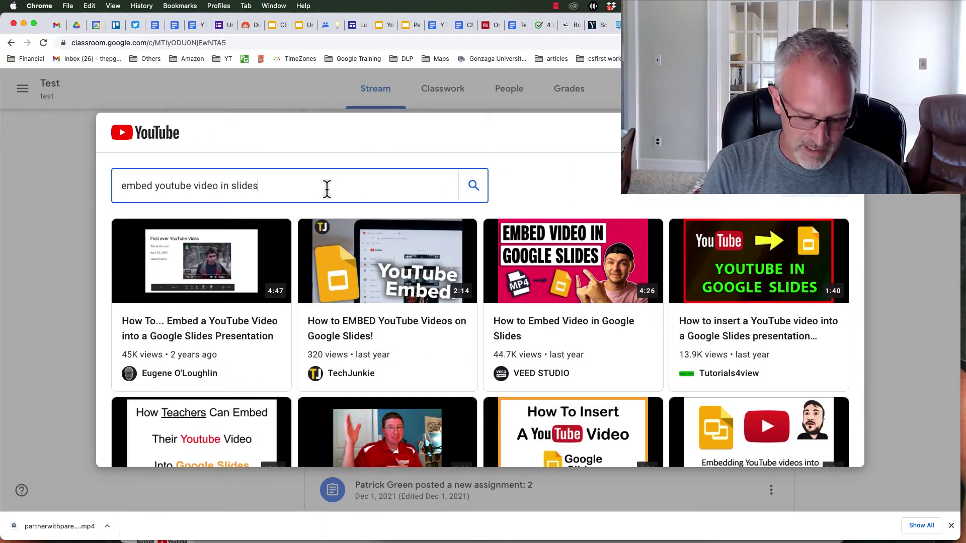
{"action": "type", "text": "pgreensoup"}
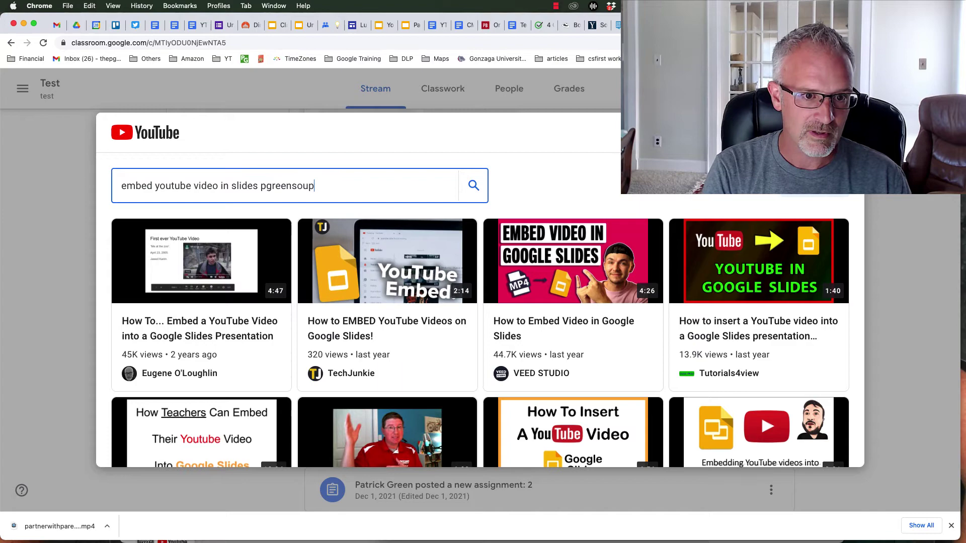
{"action": "key", "text": "Return"}
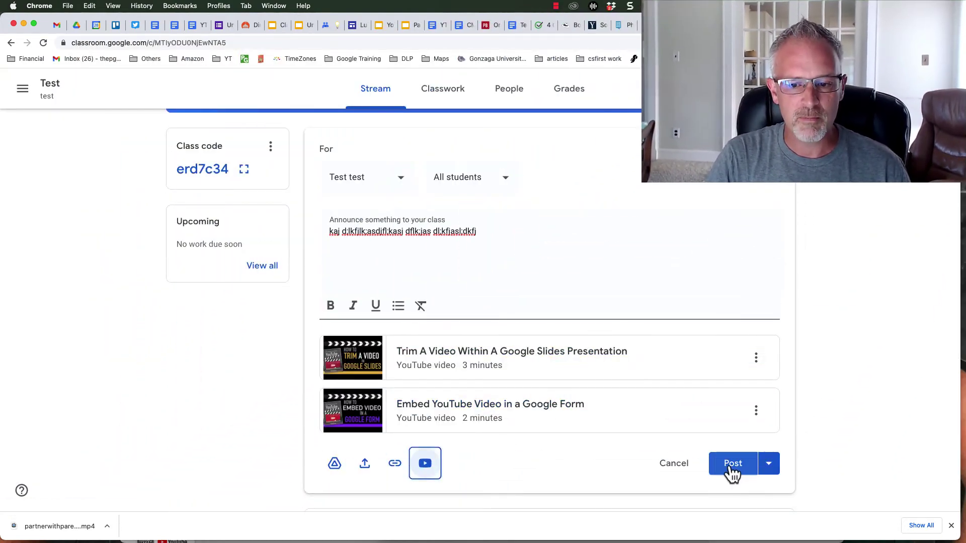
Post the two-video announcement and start a new assignment from Classwork
{"action": "left_click", "coordinate": [729, 464]}
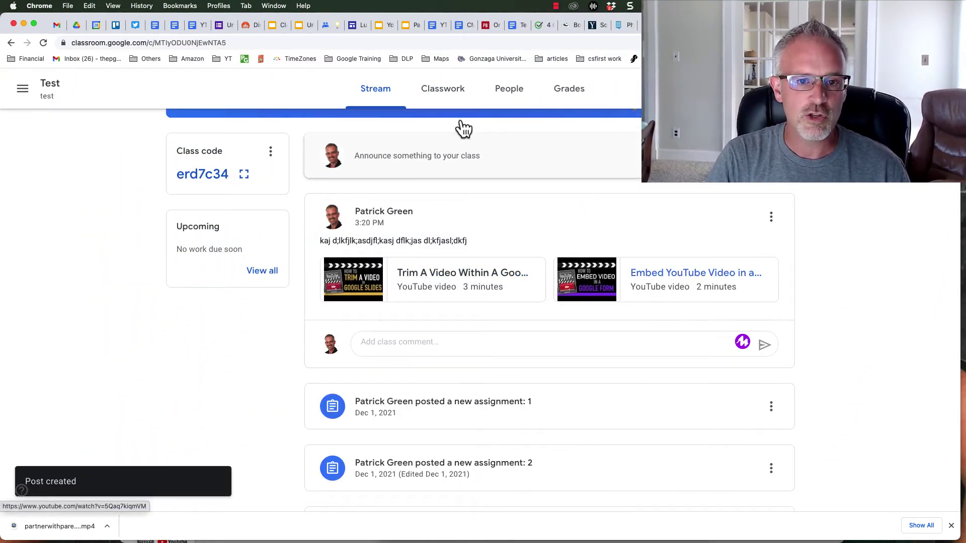
{"action": "left_click", "coordinate": [448, 98]}
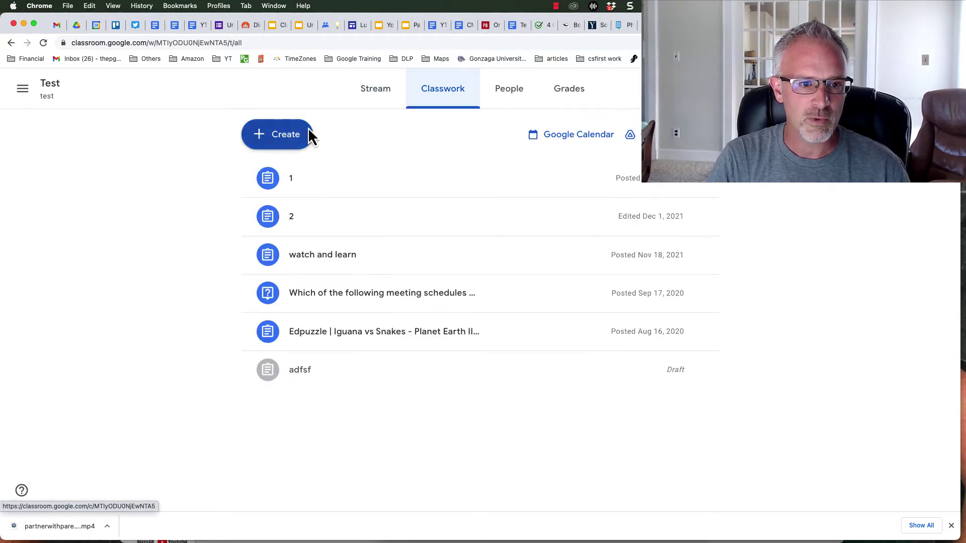
{"action": "left_click", "coordinate": [255, 145]}
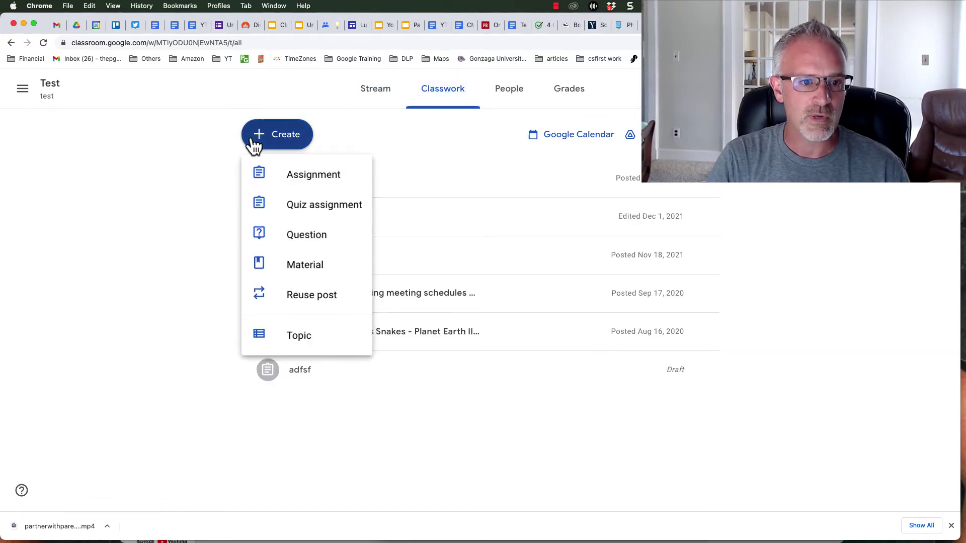
{"action": "left_click", "coordinate": [300, 188]}
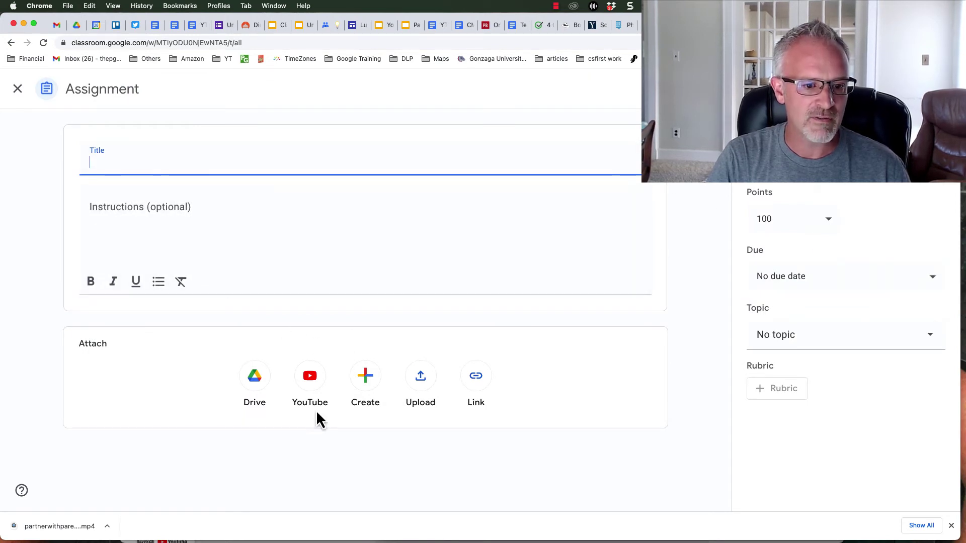
Attach the Trim A Video Within A Google Slides Presentation video to the assignment from its pasted link
{"action": "left_click", "coordinate": [310, 382]}
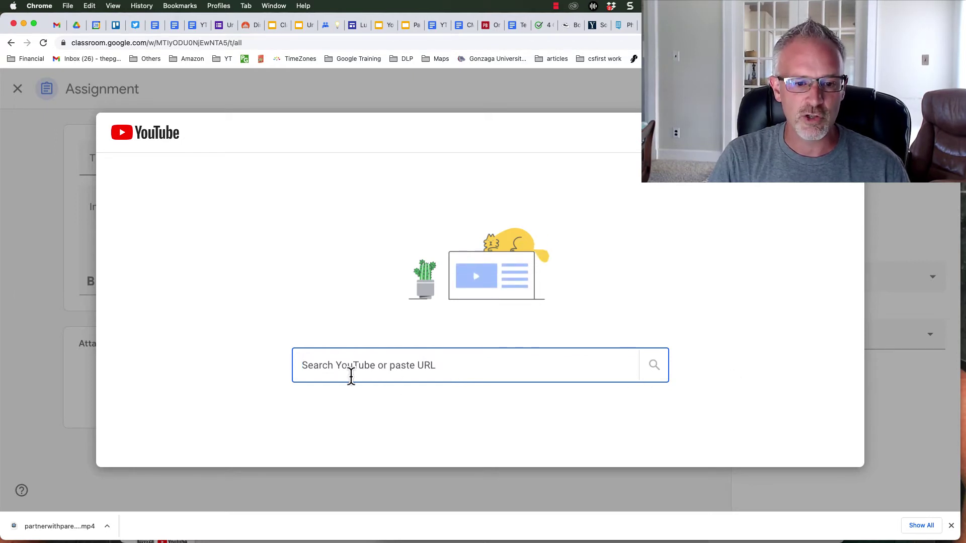
{"action": "type", "text": "https://youtu.be/WrWqZ9l2WeQ"}
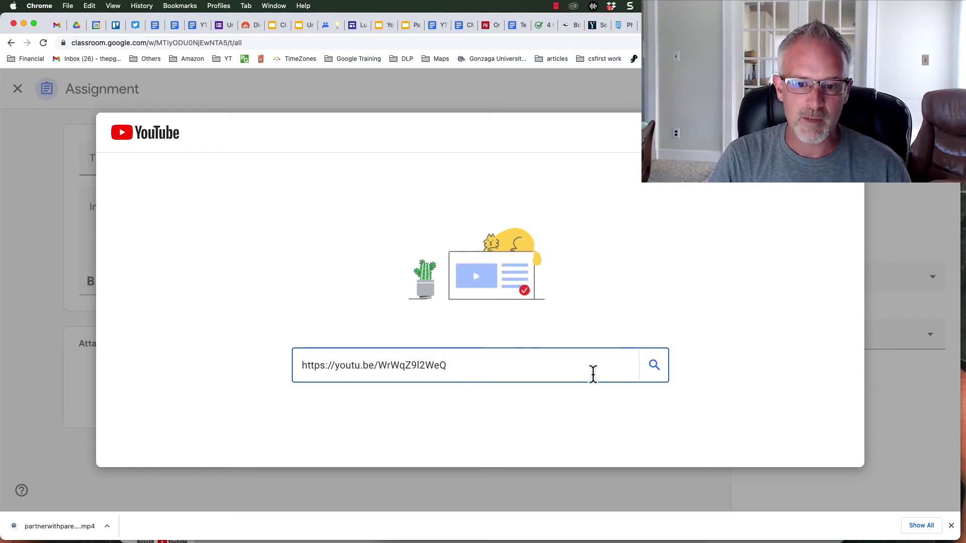
{"action": "left_click", "coordinate": [653, 372]}
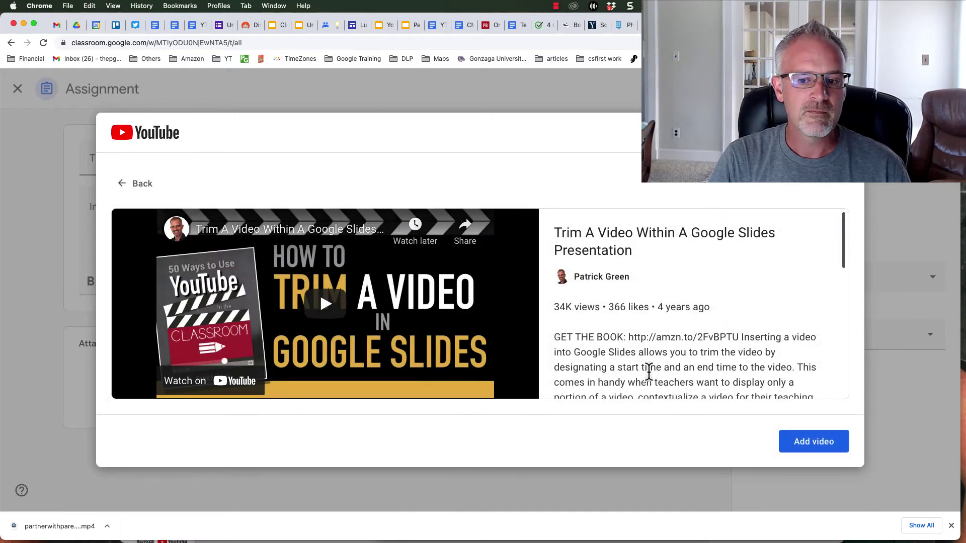
{"action": "left_click", "coordinate": [820, 452]}
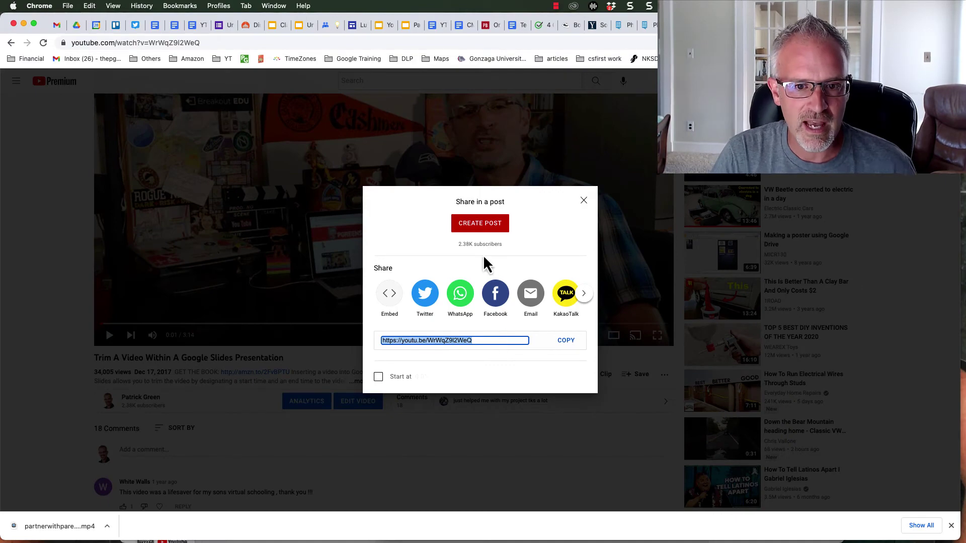
Set the video's share link to start at 0:15, ending in ?t=15
{"action": "left_click", "coordinate": [584, 201]}
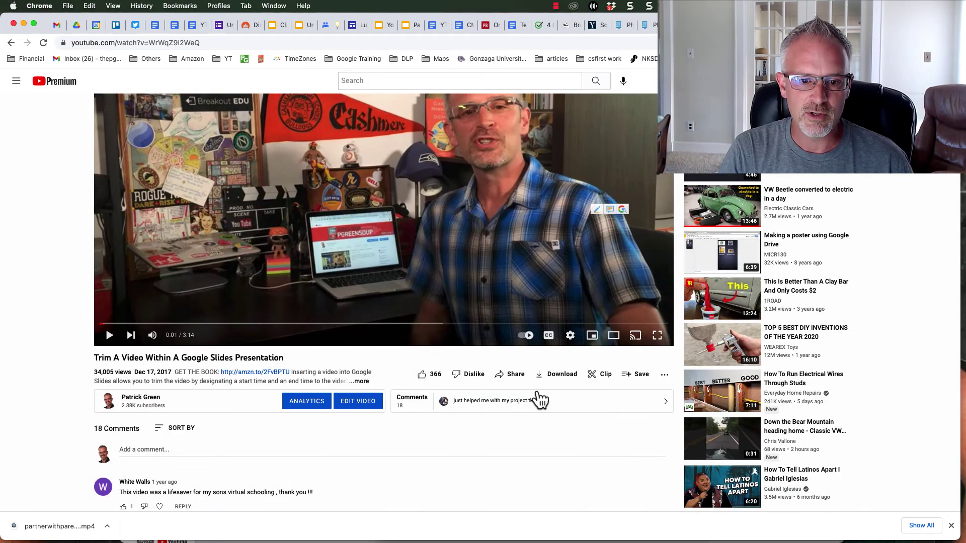
{"action": "left_click", "coordinate": [510, 375]}
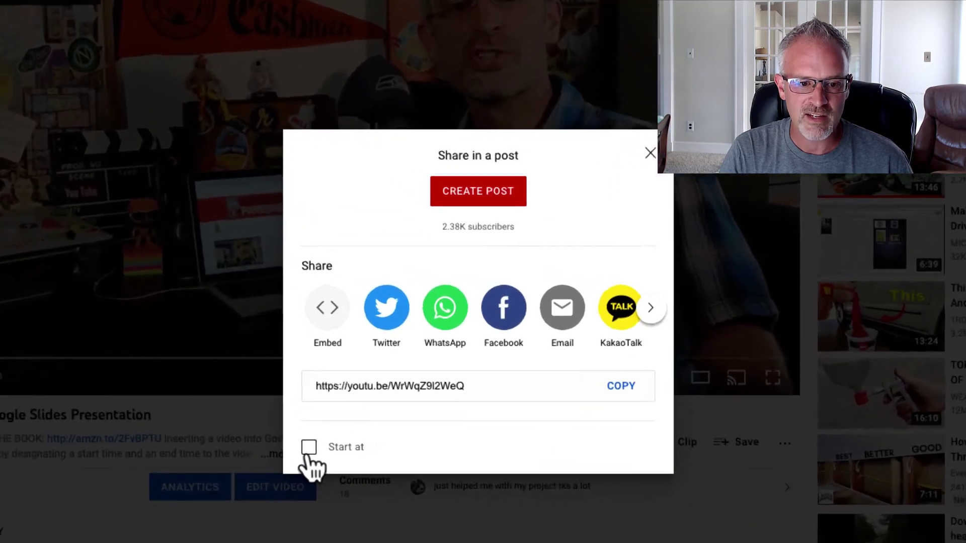
{"action": "left_click", "coordinate": [367, 390]}
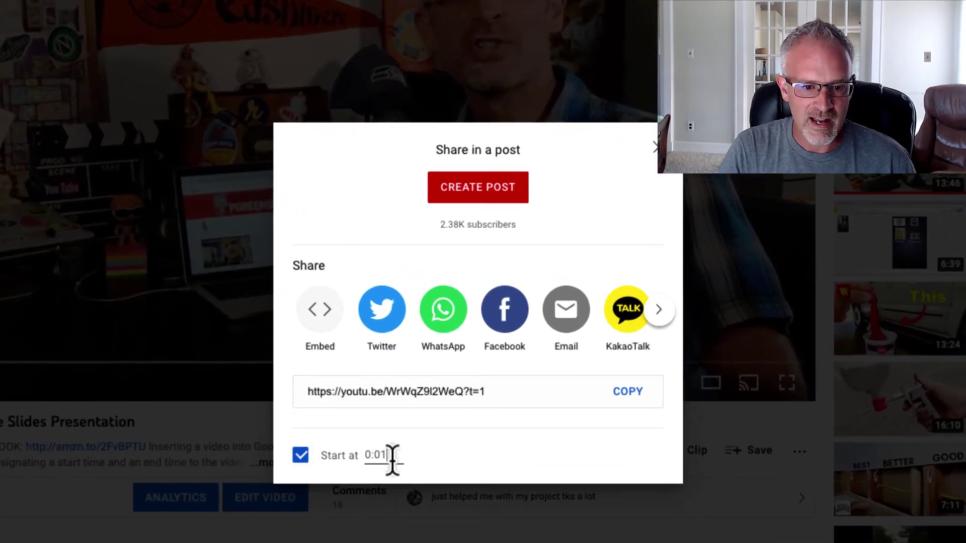
{"action": "type", "text": "5"}
{"action": "left_click", "coordinate": [457, 478]}
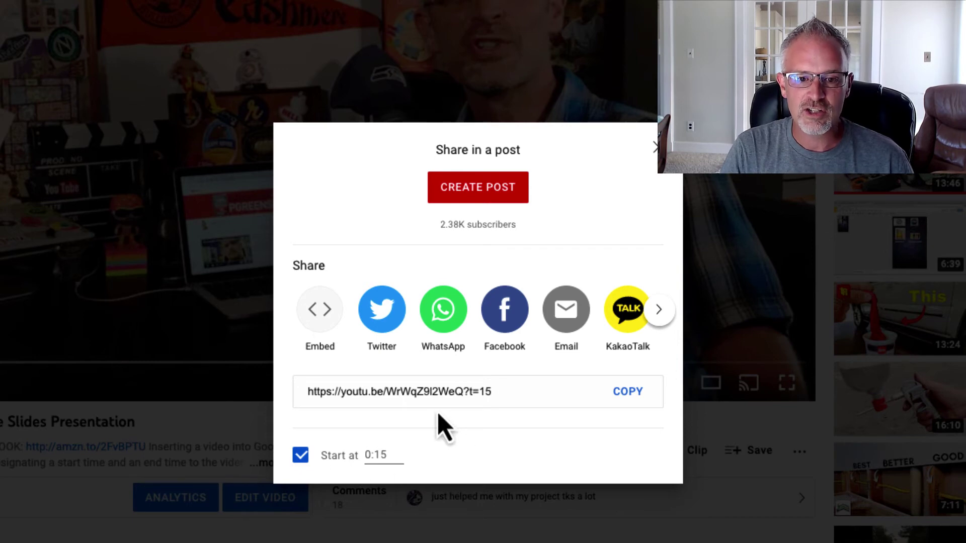